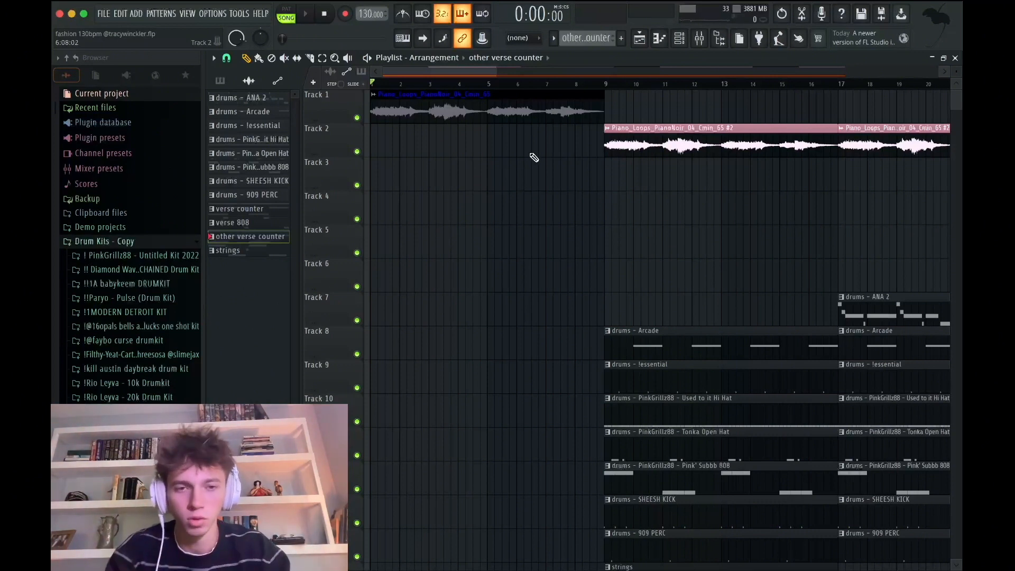
# Solo Track 2 in the playlist and play its piano loop from bar 9
pyautogui.click(699, 39)
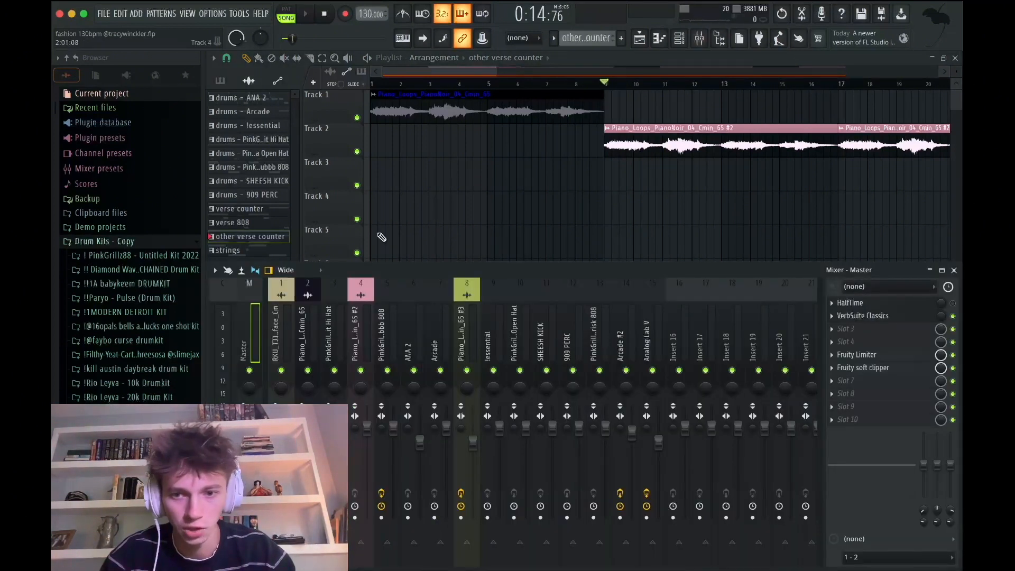
pyautogui.click(359, 328)
pyautogui.rightClick(357, 152)
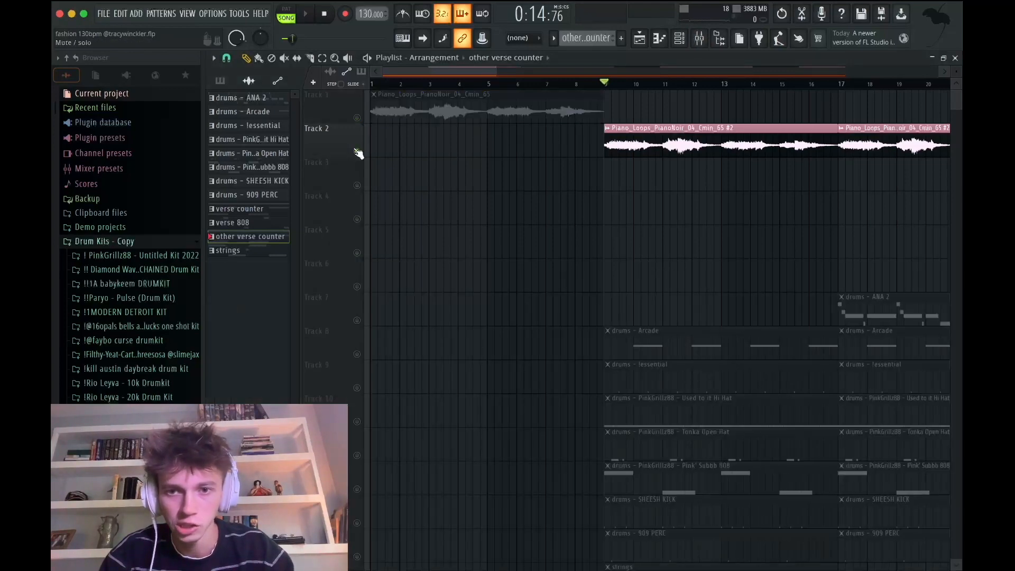
pyautogui.press('space')
pyautogui.scroll(-10, 472, 185)
pyautogui.scroll(10, 472, 185)
pyautogui.press('XF86AudioRaiseVolume')
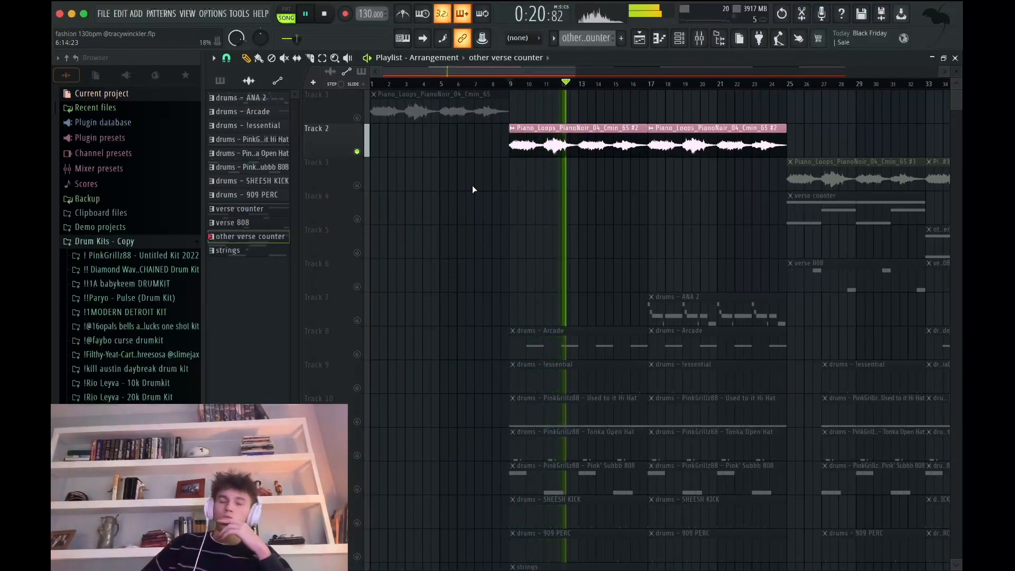
pyautogui.press('space')
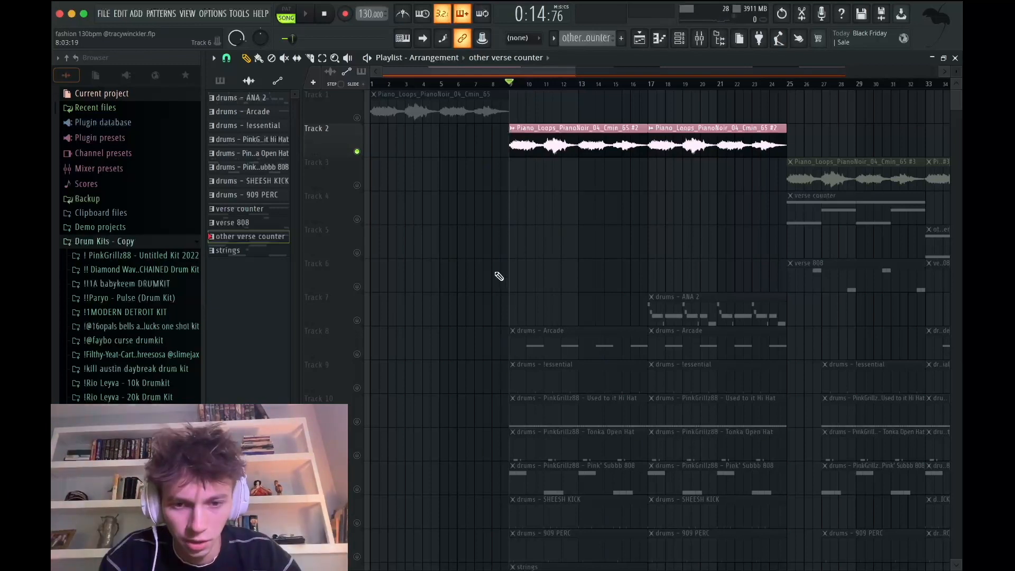
# Unmute the !essential drums on Track 9 and play the arrangement with them
pyautogui.scroll(-5, 494, 278)
pyautogui.click(357, 220)
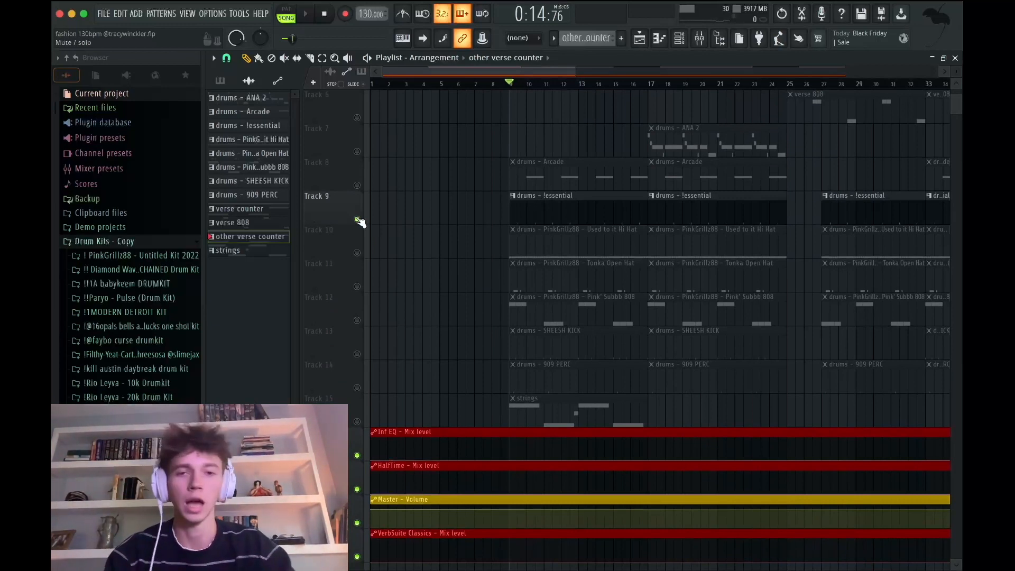
pyautogui.press('space')
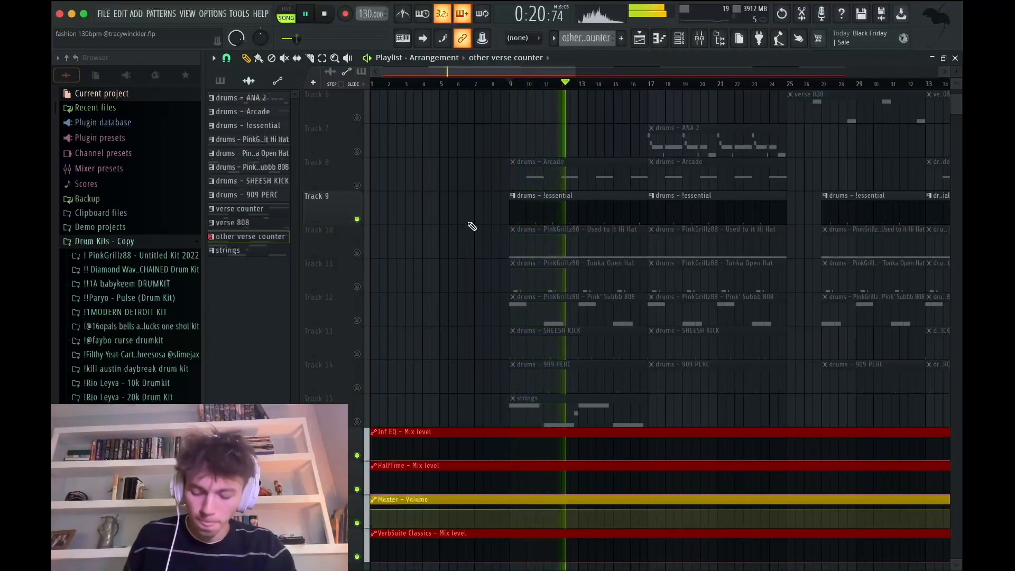
pyautogui.press('space')
# Unmute the Pink' Subbb 808 on Track 12, view its notes in the piano roll and play the arrangement
pyautogui.click(357, 320)
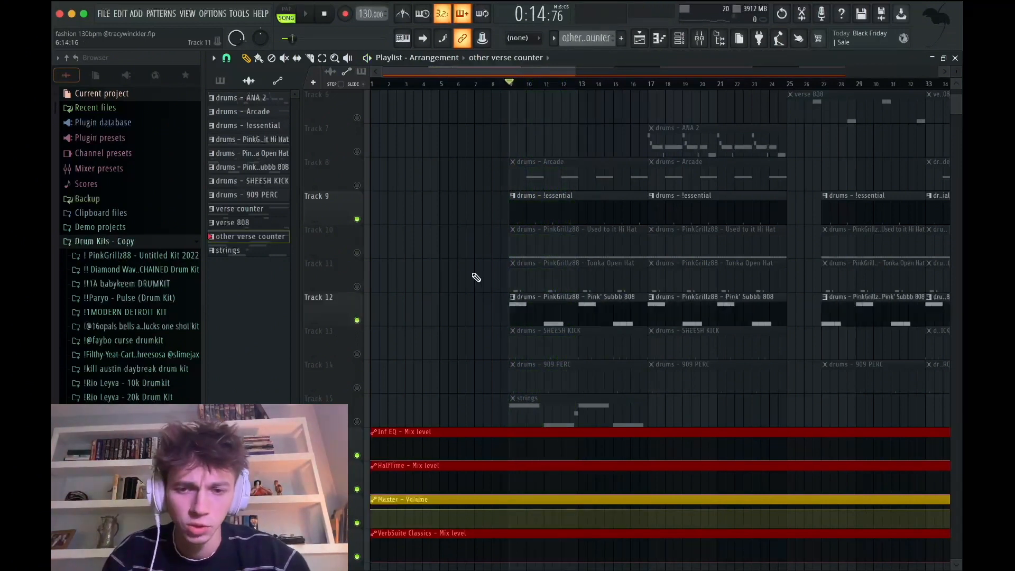
pyautogui.doubleClick(519, 303)
pyautogui.click(679, 38)
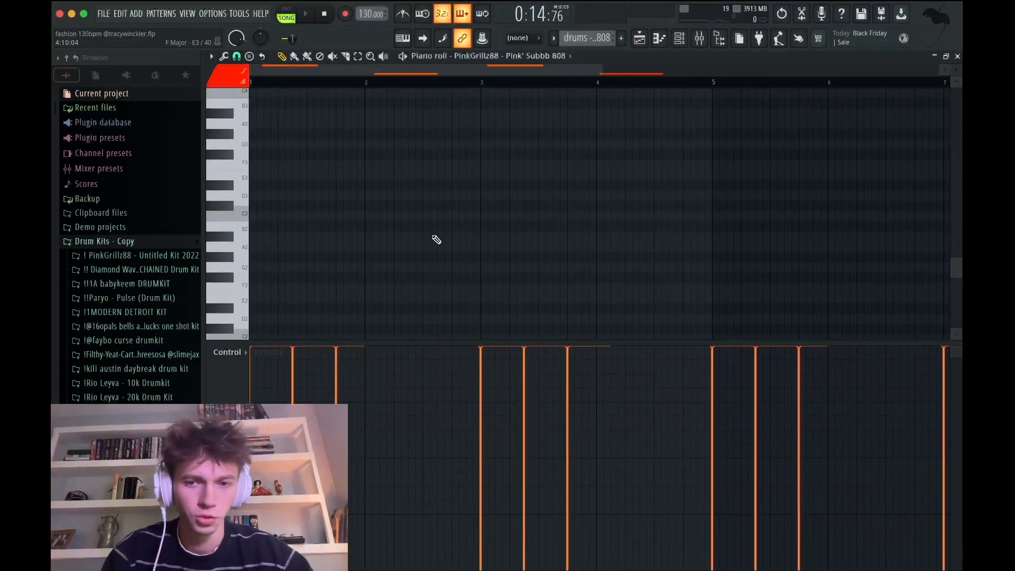
pyautogui.scroll(3, 435, 238)
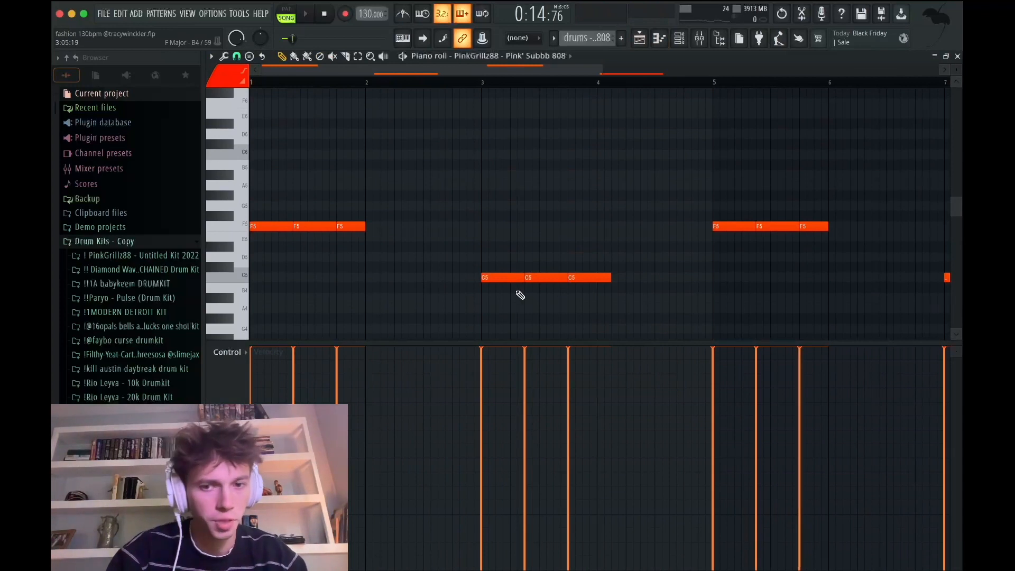
pyautogui.press('space')
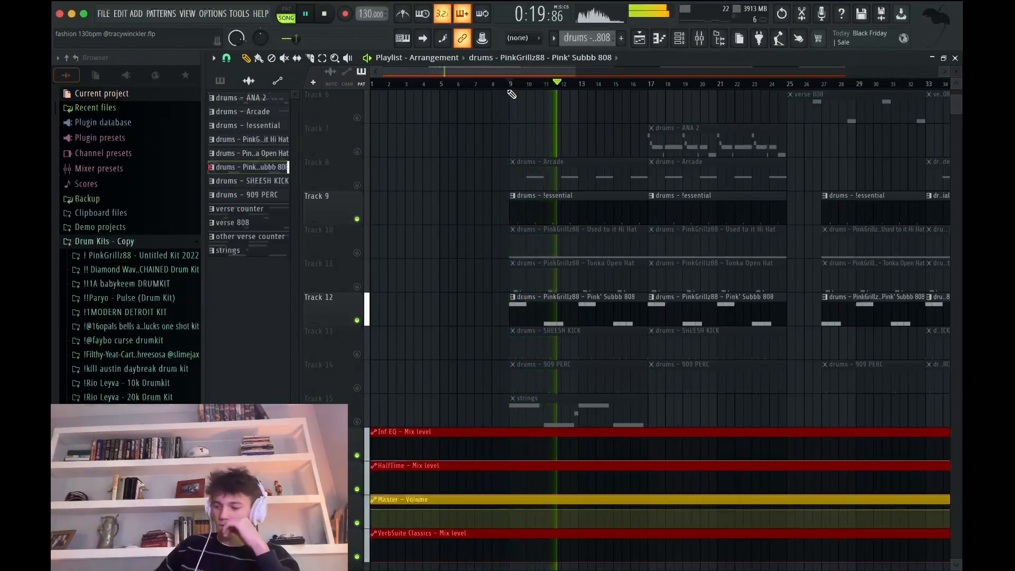
pyautogui.press('space')
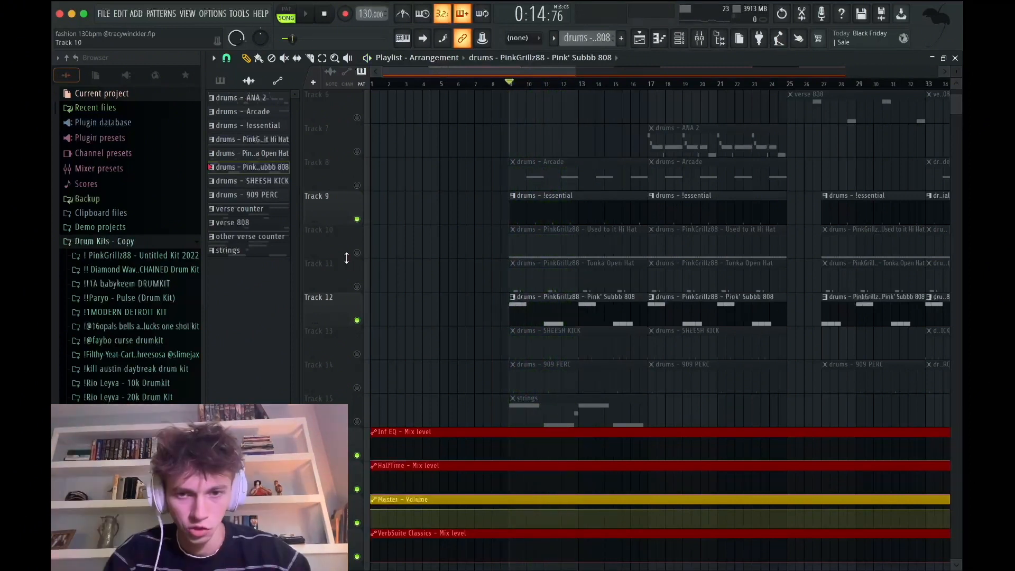
# Unmute the Used to it Hi Hat on Track 10 and inspect its notes and Gross Beat effect
pyautogui.click(357, 252)
pyautogui.click(357, 287)
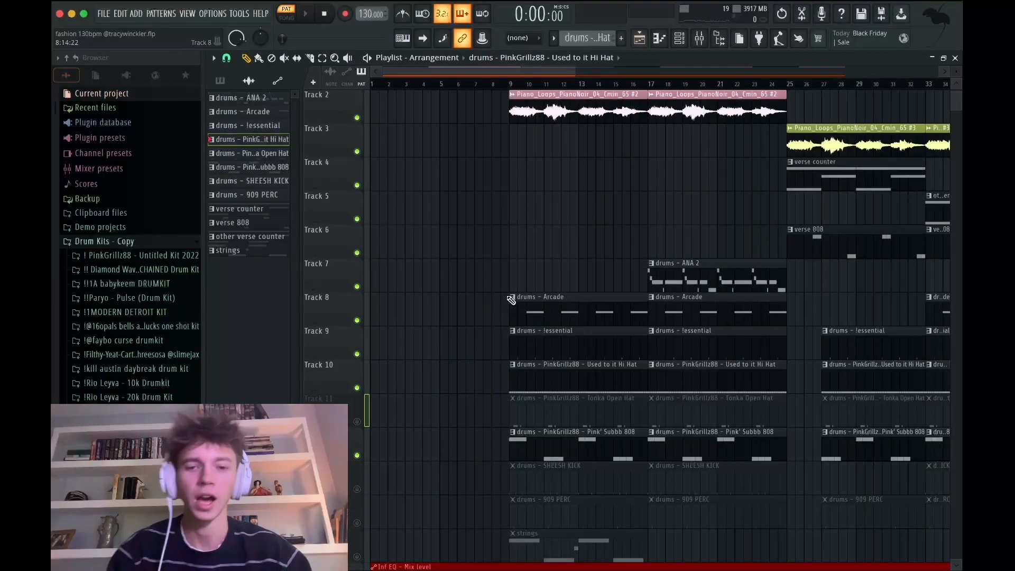
pyautogui.doubleClick(523, 381)
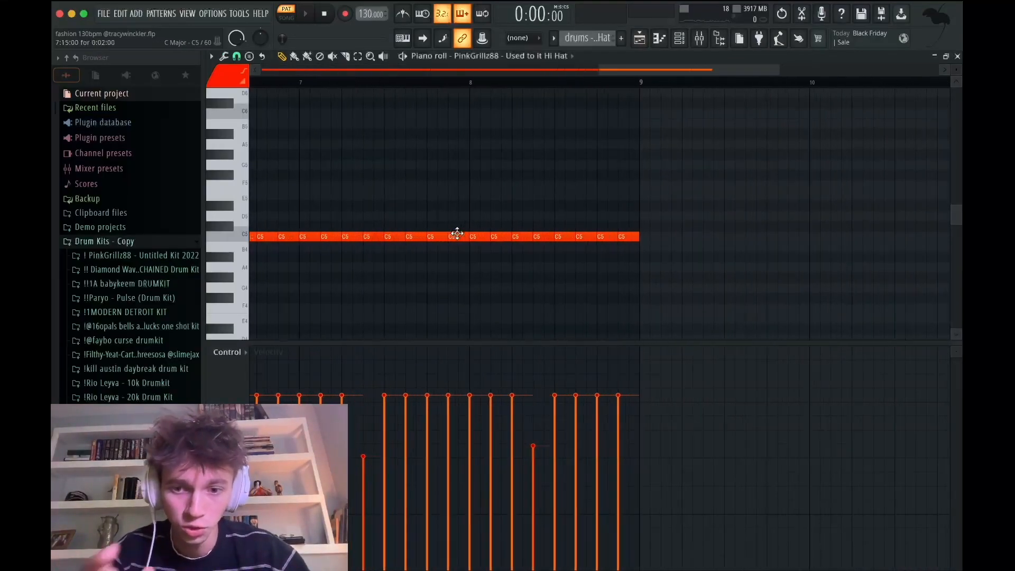
pyautogui.hscroll(-3, 457, 233)
pyautogui.press('F9')
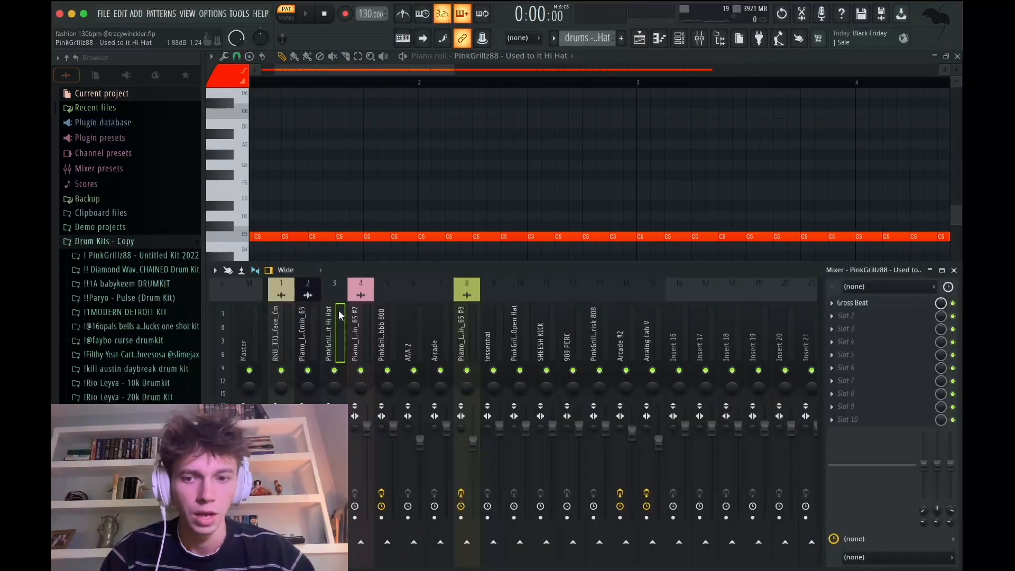
pyautogui.click(862, 302)
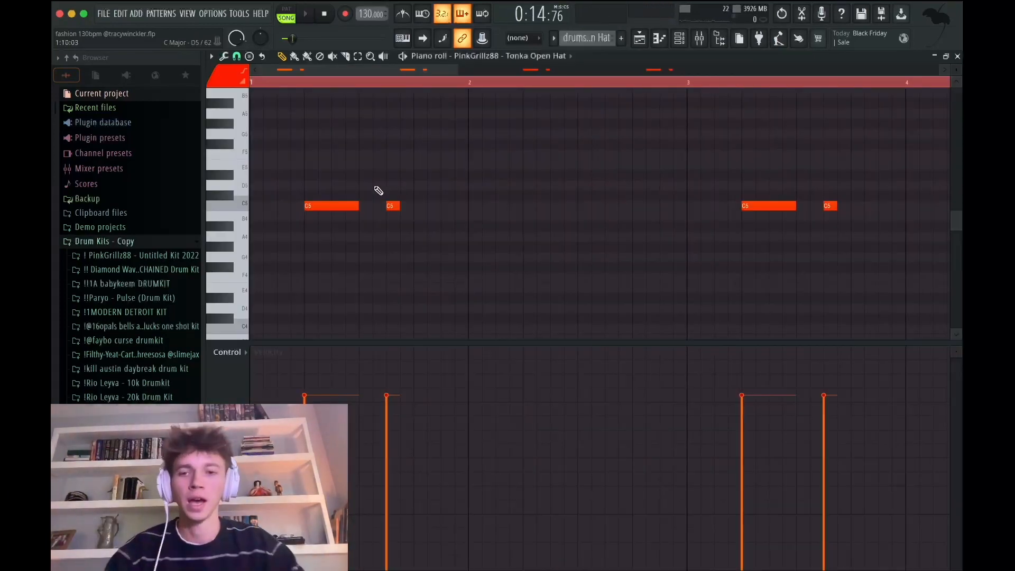
# Examine the Tonka Open Hat channel's volume envelope, and return to its notes and play the arrangement
pyautogui.press('F6')
pyautogui.click(330, 223)
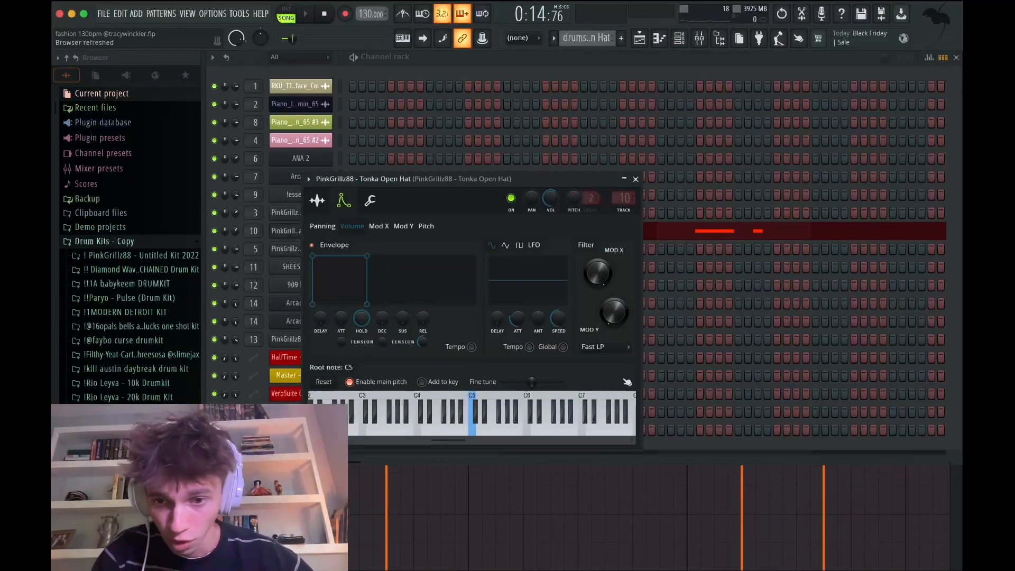
pyautogui.press('F7')
pyautogui.press('space')
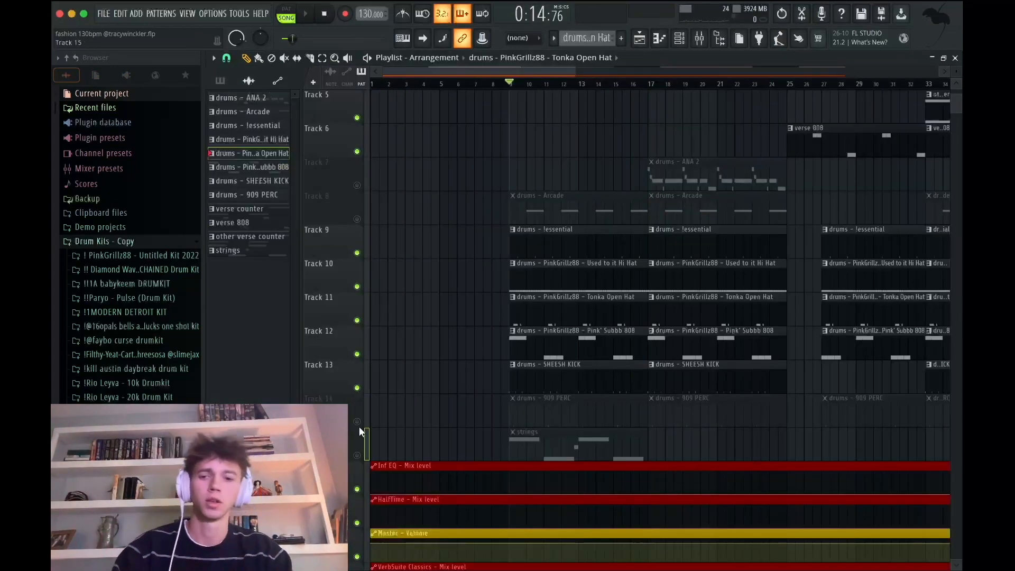
# Unmute the 909 PERC on Track 14 and inspect its notes and channel settings
pyautogui.click(357, 422)
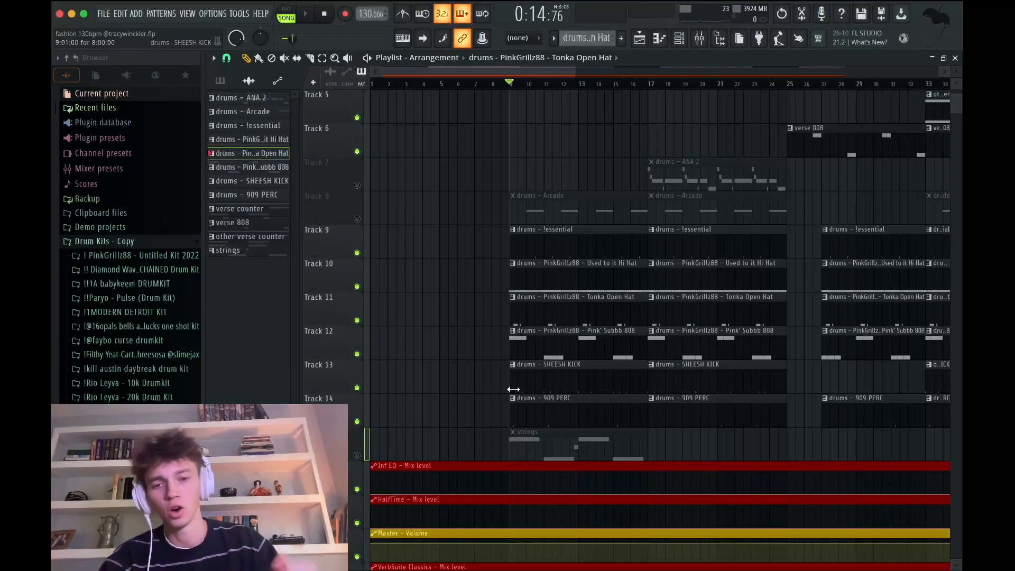
pyautogui.doubleClick(544, 408)
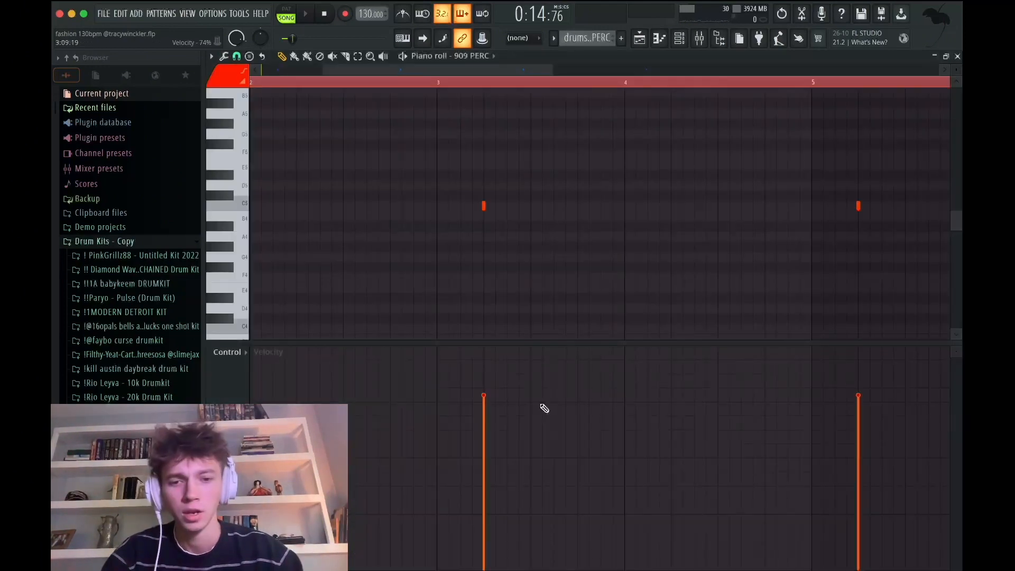
pyautogui.click(682, 47)
pyautogui.click(311, 282)
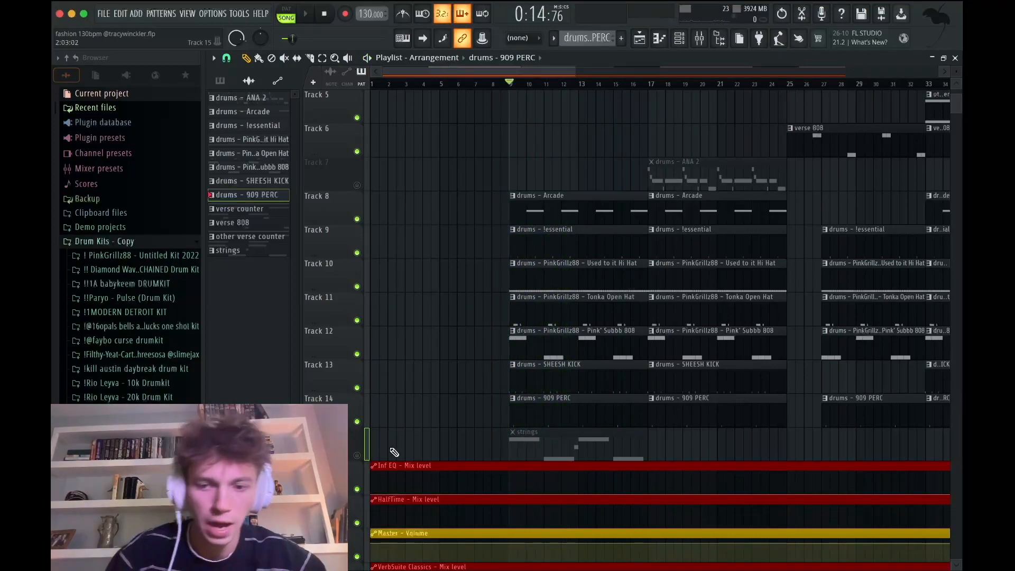
# Review the Arcade notes from Track 8, and unmute the strings on Track 15 to view and play their pattern
pyautogui.doubleClick(618, 218)
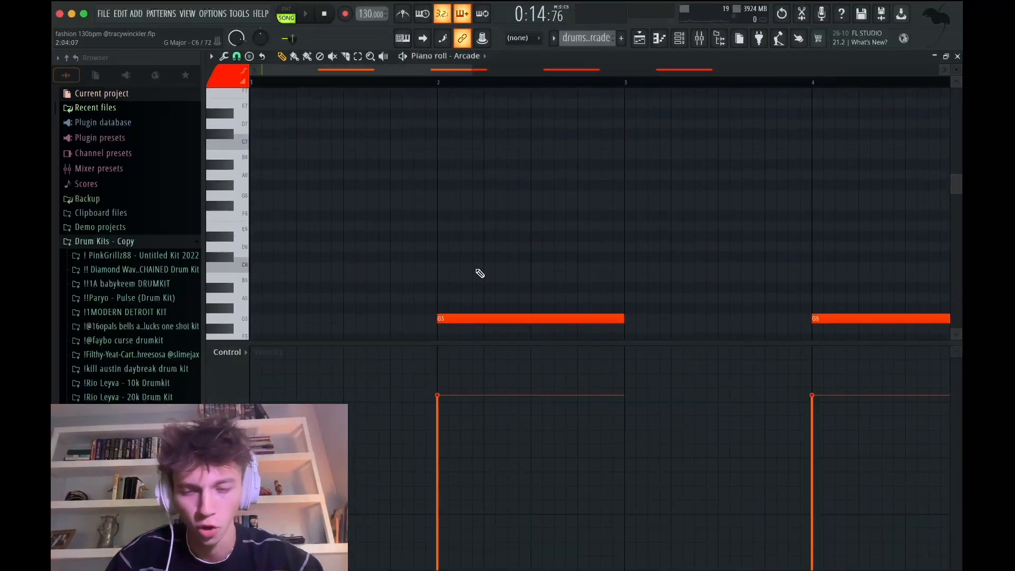
pyautogui.scroll(-5, 478, 288)
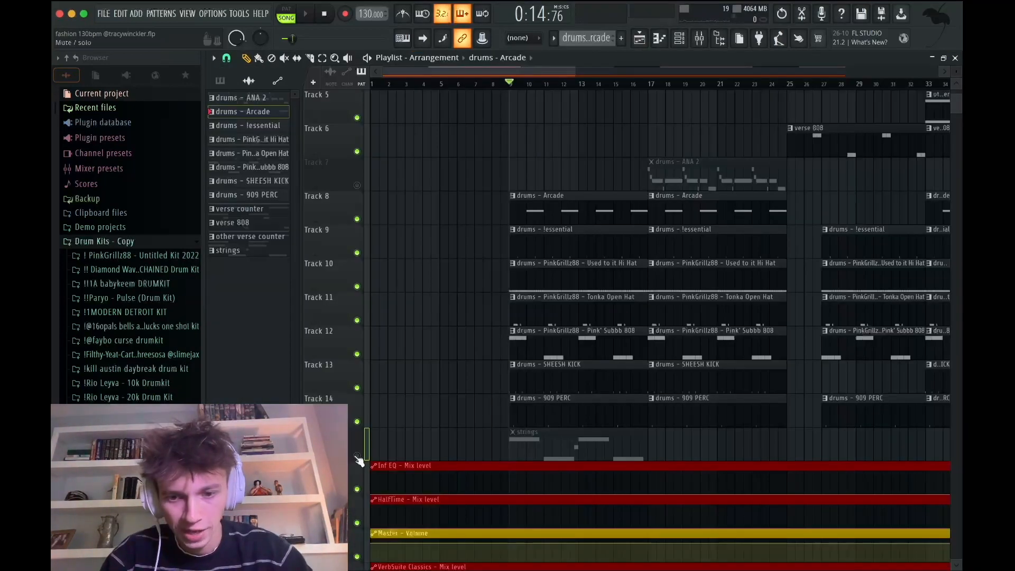
pyautogui.click(357, 455)
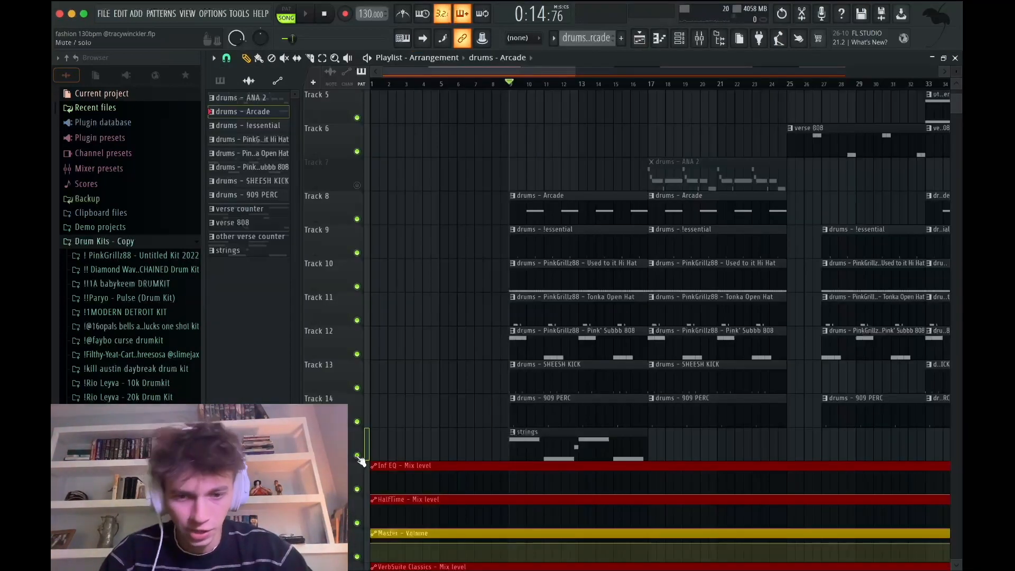
pyautogui.doubleClick(550, 446)
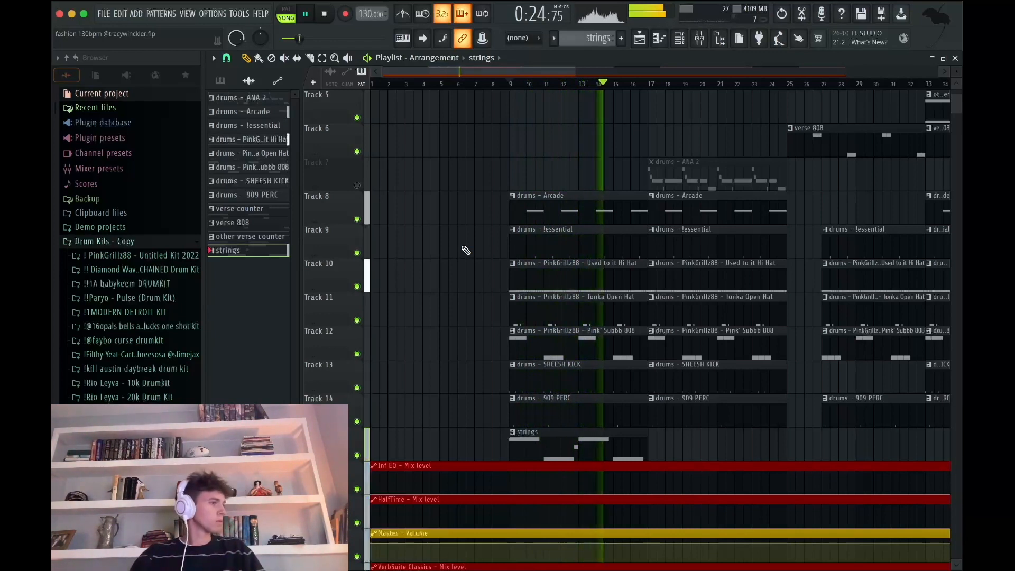
pyautogui.press('space')
# Unmute Track 7 and open the ANA 2 pattern's notes and its synth plugin
pyautogui.click(357, 184)
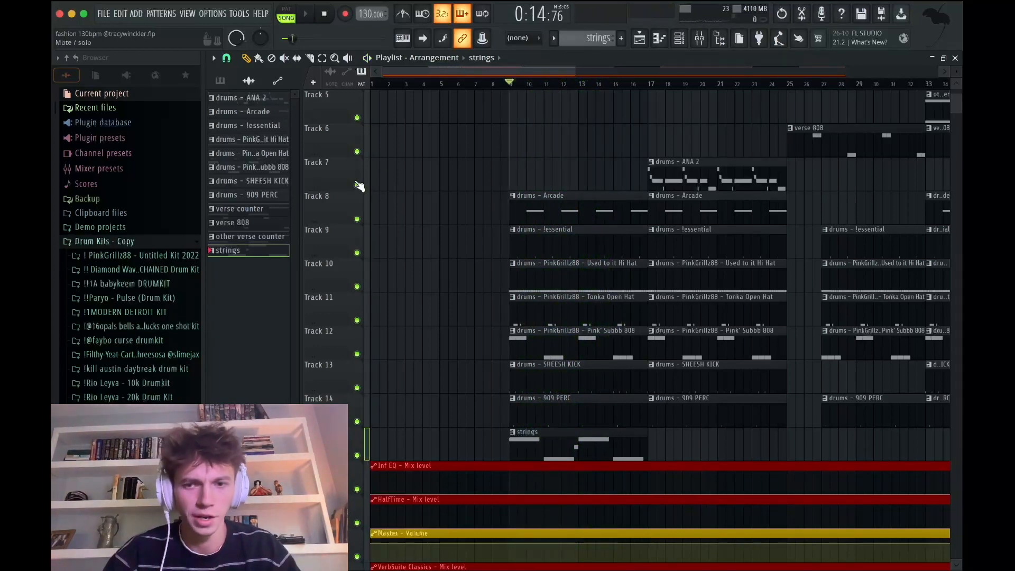
pyautogui.doubleClick(671, 166)
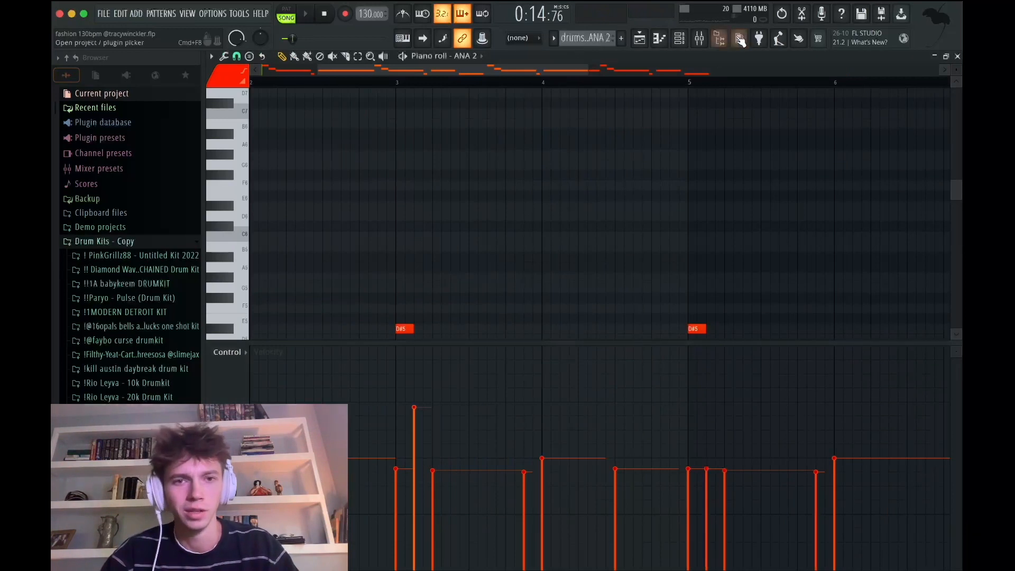
pyautogui.press('F6')
pyautogui.click(289, 163)
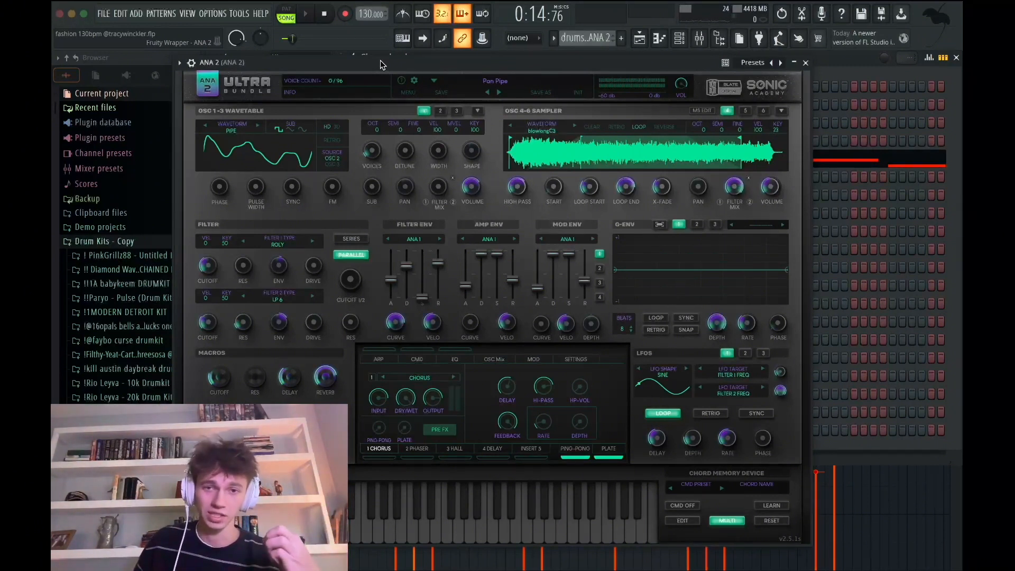
# Play the arrangement from bar 17 in the playlist
pyautogui.click(638, 44)
pyautogui.click(651, 84)
pyautogui.press('space')
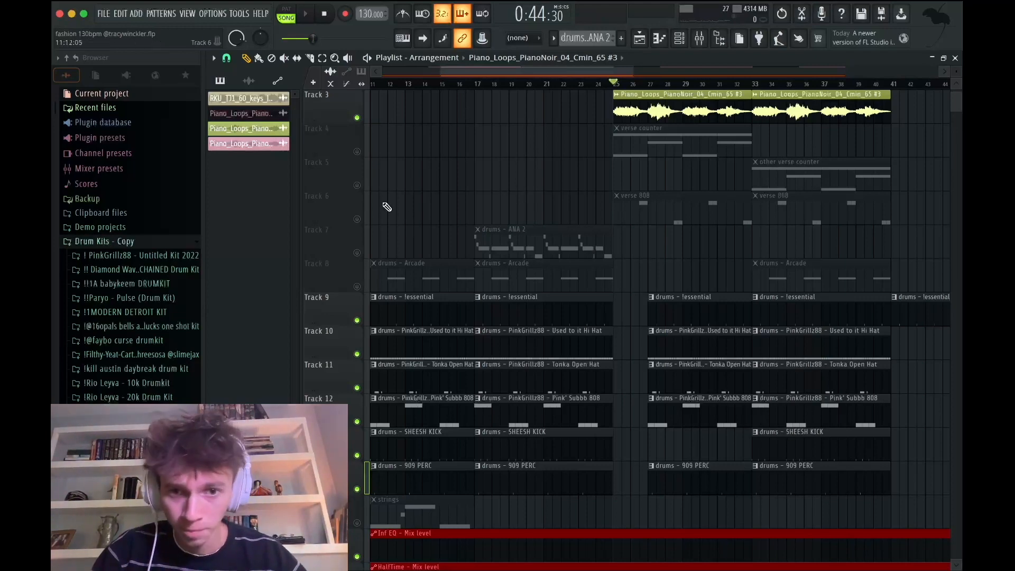
# Inspect the verse 808 pattern's notes and its 808 channel settings, and play the verse section
pyautogui.doubleClick(646, 202)
pyautogui.hscroll(2, 476, 148)
pyautogui.click(684, 44)
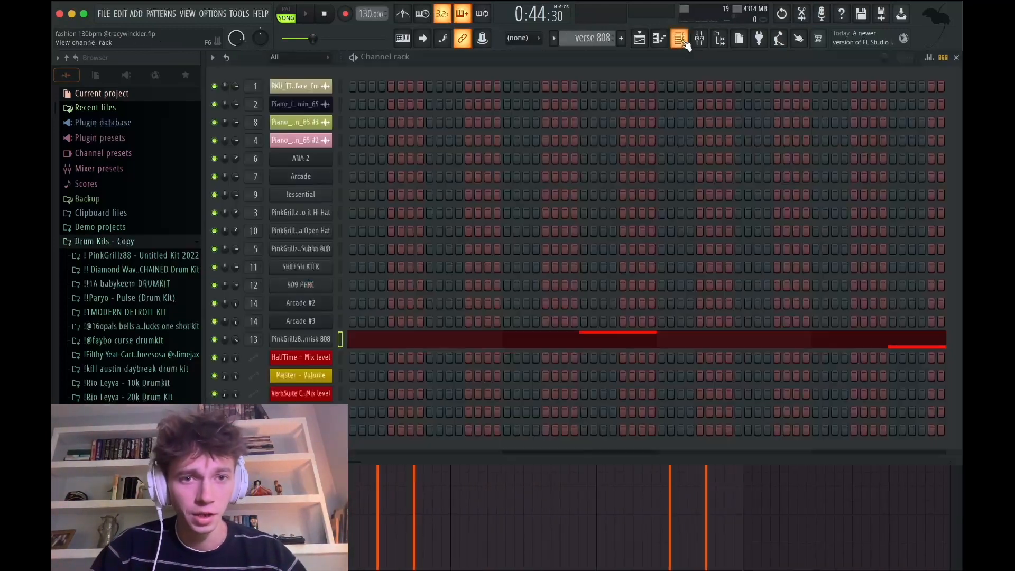
pyautogui.click(300, 339)
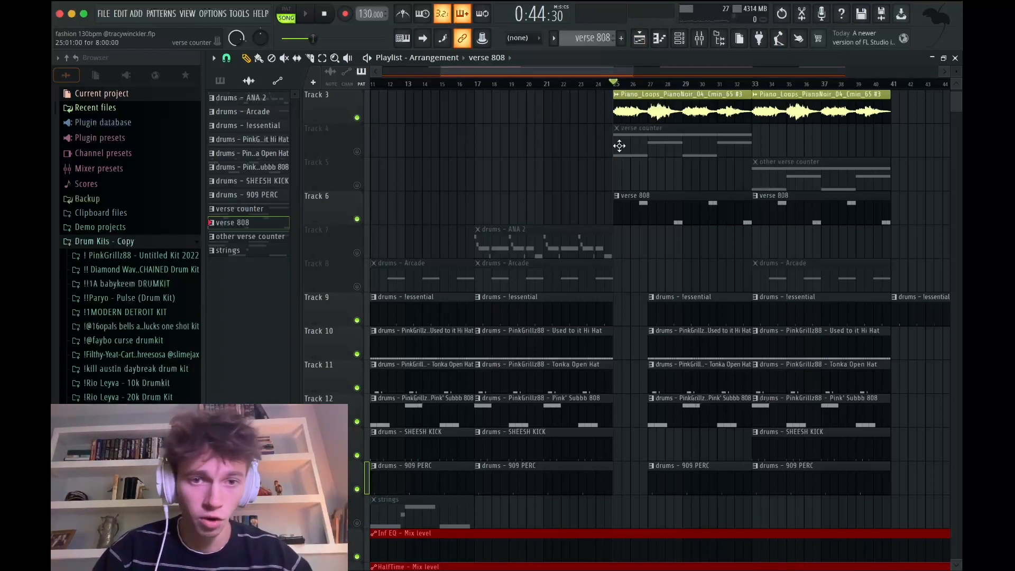
pyautogui.press('space')
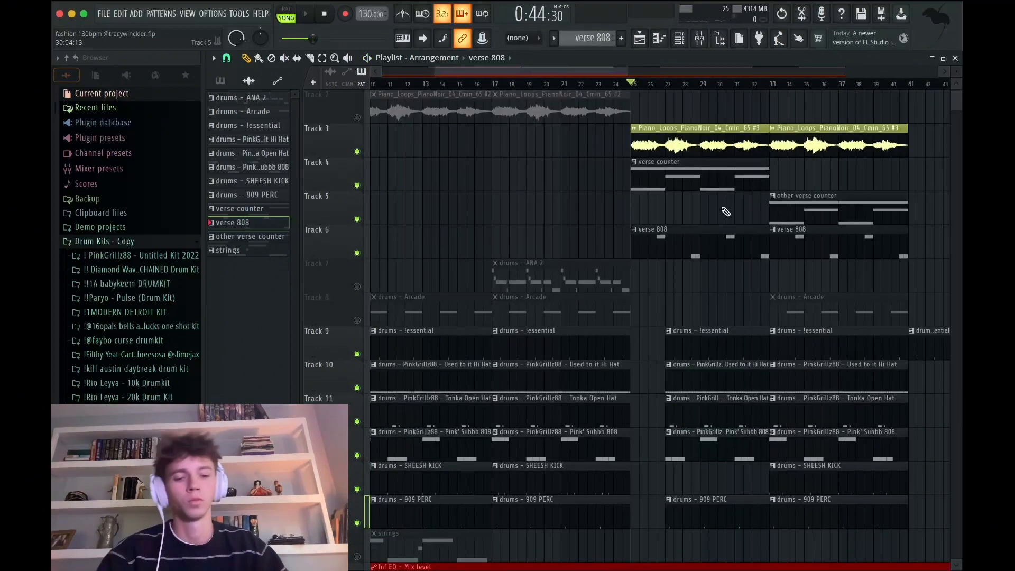
# Examine the verse counter notes from Track 4, and select the Arcade clip at bar 33 and play the verse
pyautogui.doubleClick(703, 187)
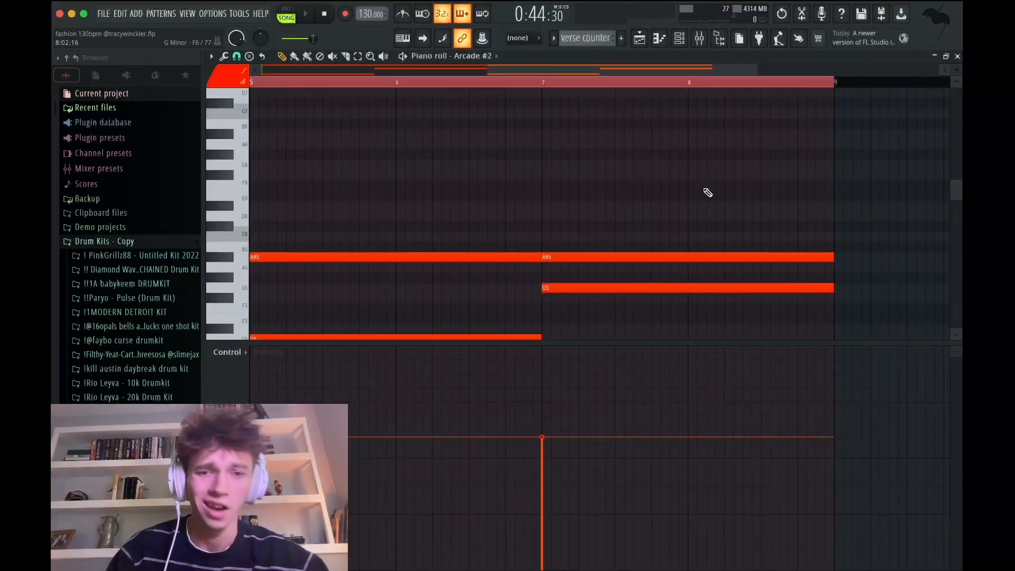
pyautogui.scroll(-5, 469, 254)
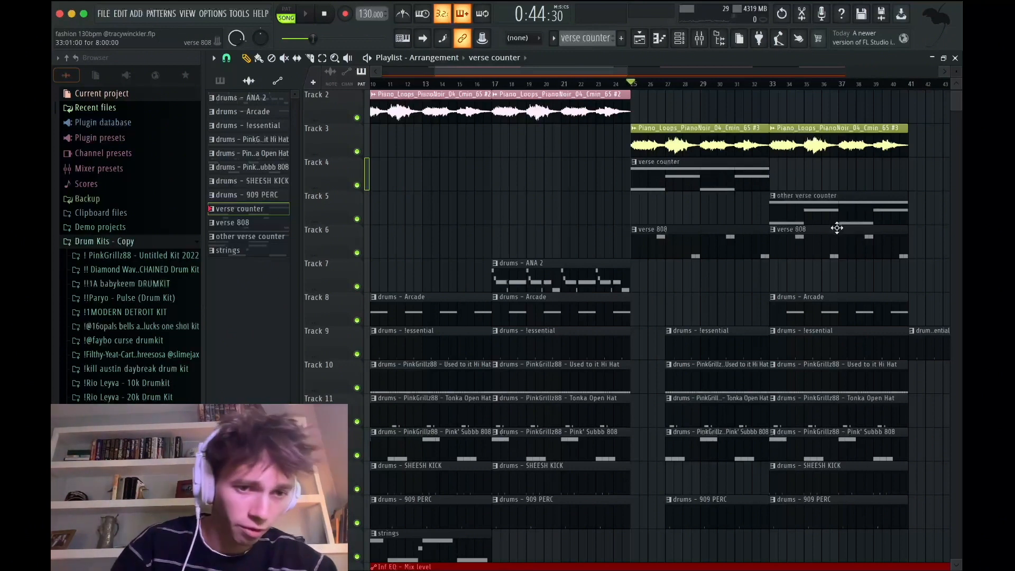
pyautogui.click(810, 305)
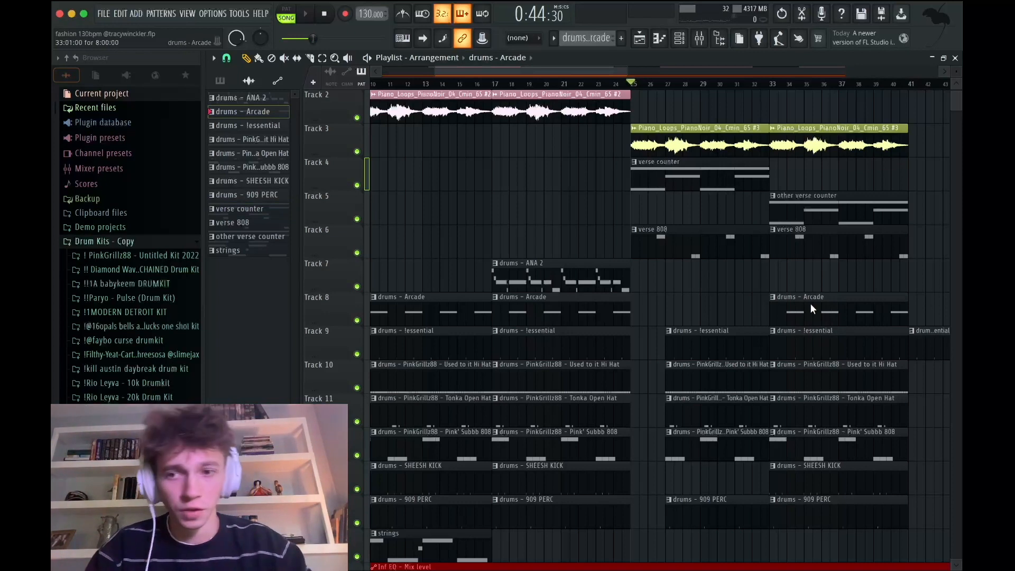
pyautogui.press('space')
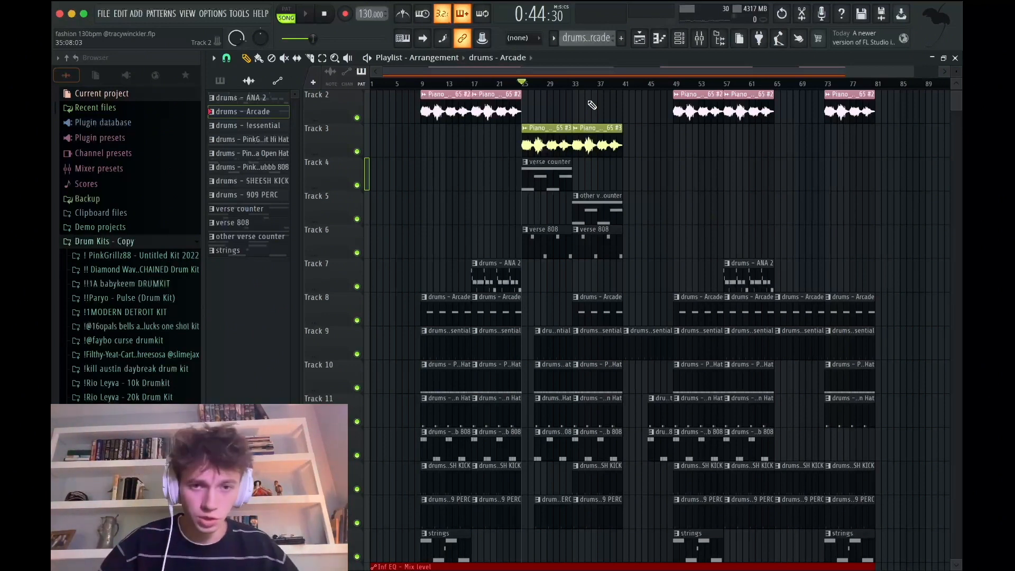
# Move the playback position to bar 65 in the playlist, at the end of the second ANA 2 clip
pyautogui.hscroll(3, 590, 100)
pyautogui.scroll(1, 590, 100)
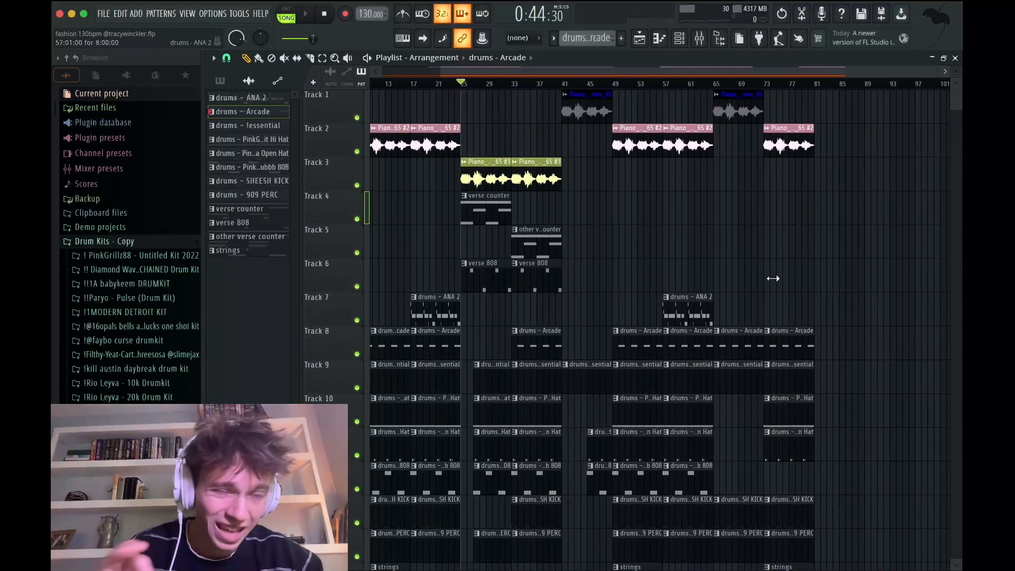
pyautogui.click(700, 85)
pyautogui.scroll(-5, 701, 132)
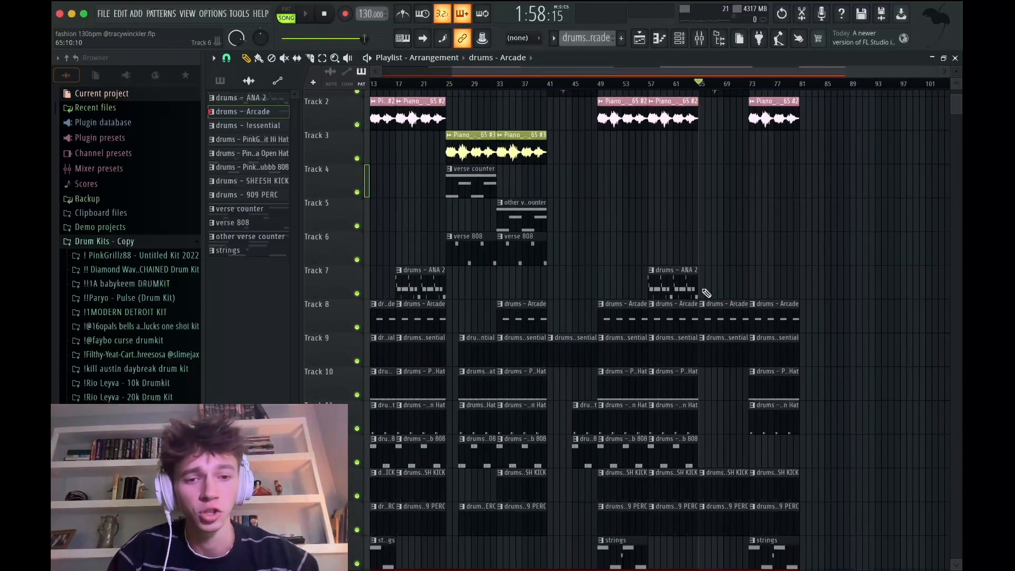
# Inspect the VerbSuite Classics reverb on the mixer's Master track, and audition the arrangement from bar 65
pyautogui.click(698, 38)
pyautogui.click(246, 338)
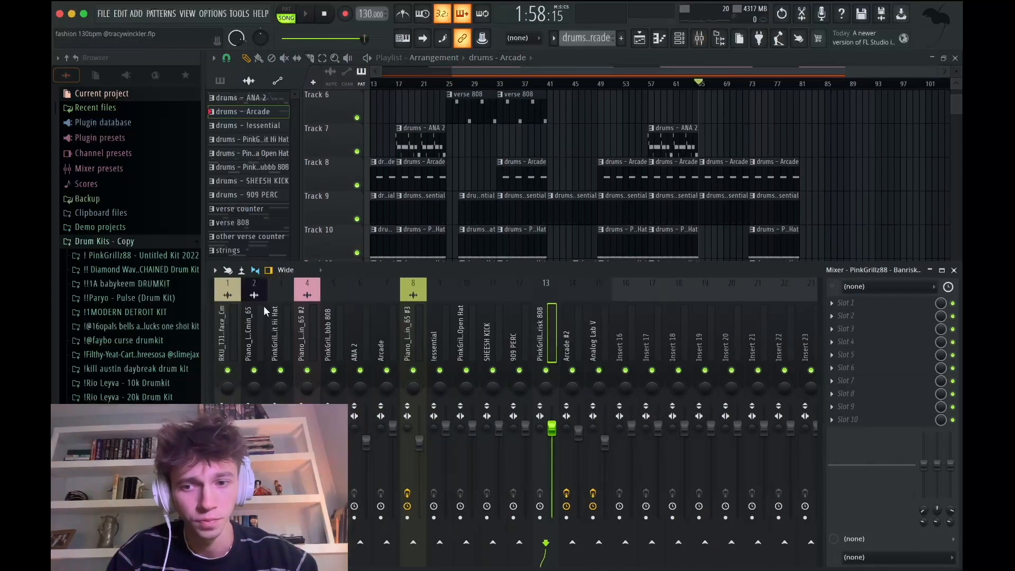
pyautogui.click(873, 318)
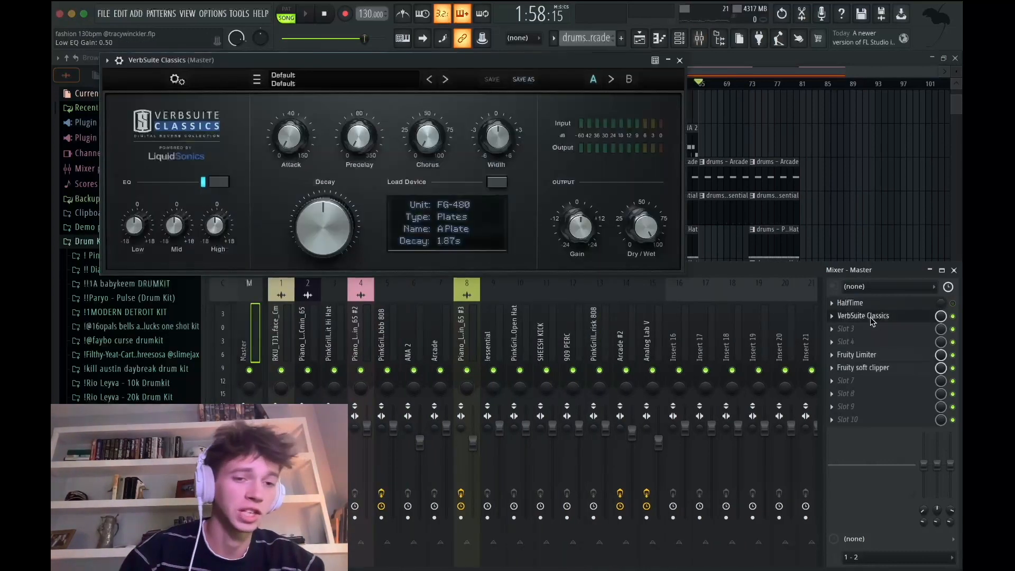
pyautogui.click(680, 61)
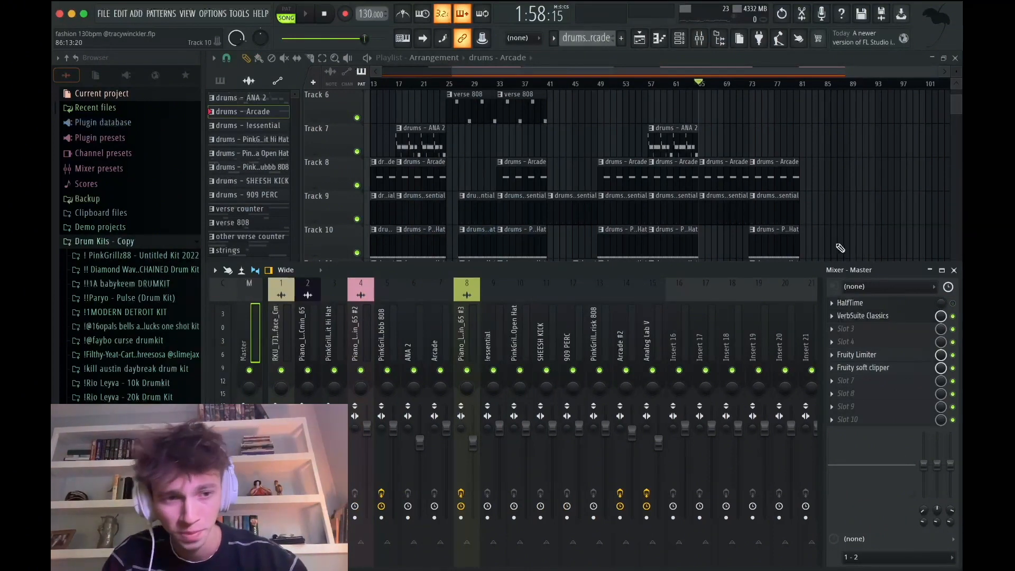
pyautogui.click(866, 315)
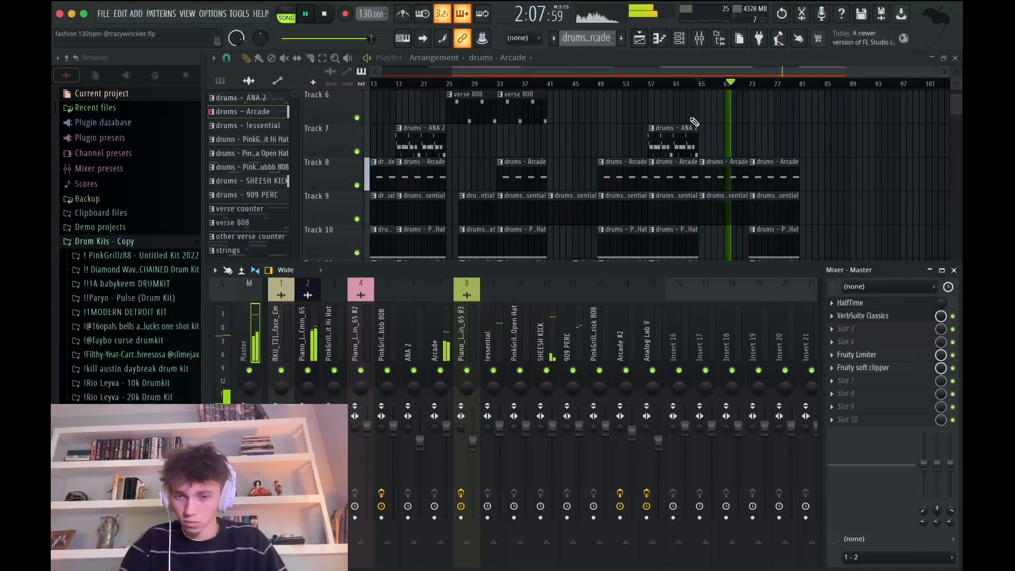
pyautogui.press('space')
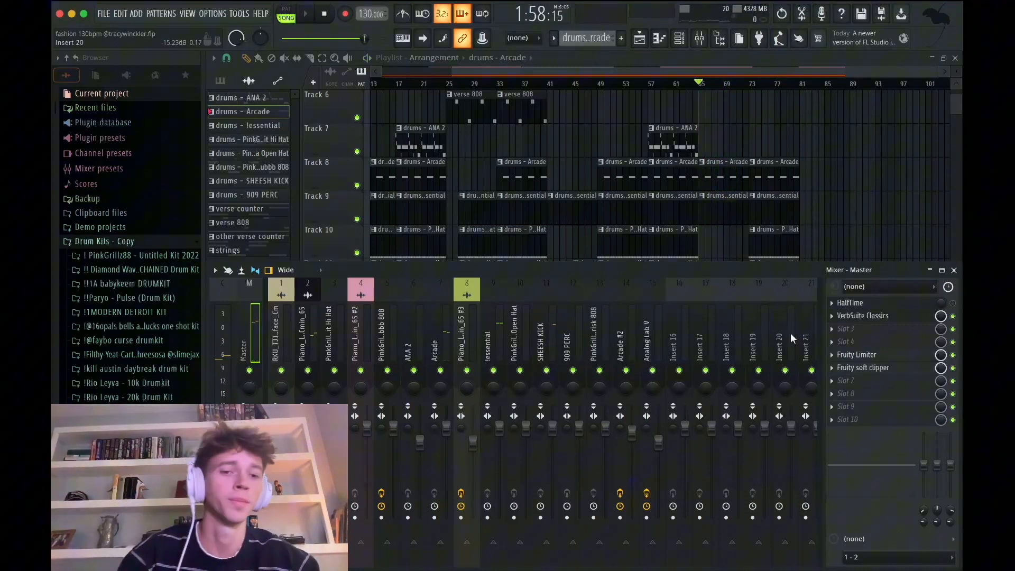